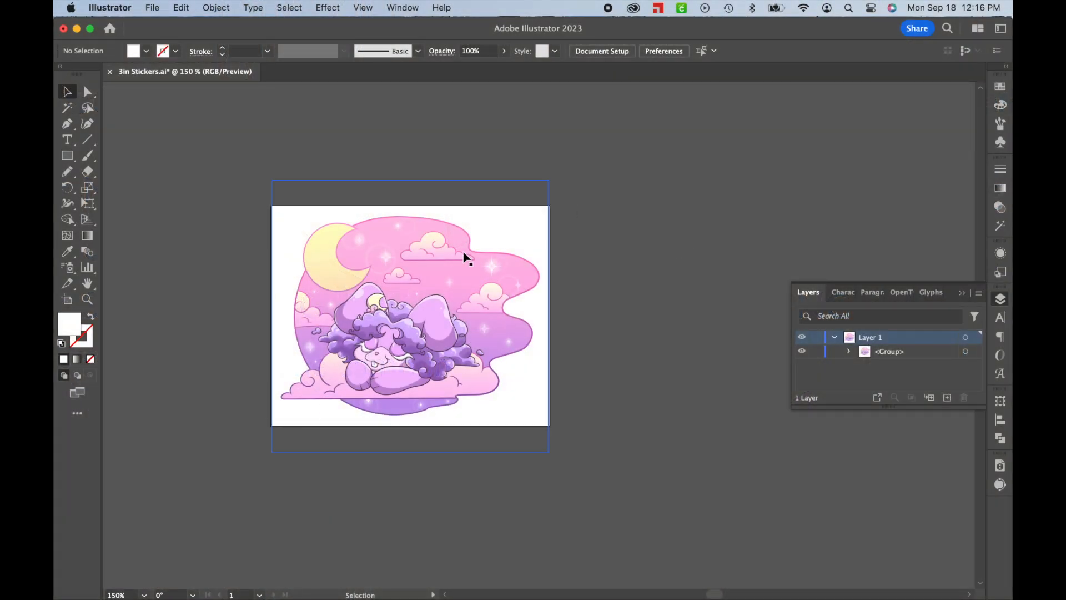
Check the selected sticker group reads W = 3 in, move it aside and undo so it stays on the artboard.
click(421, 288)
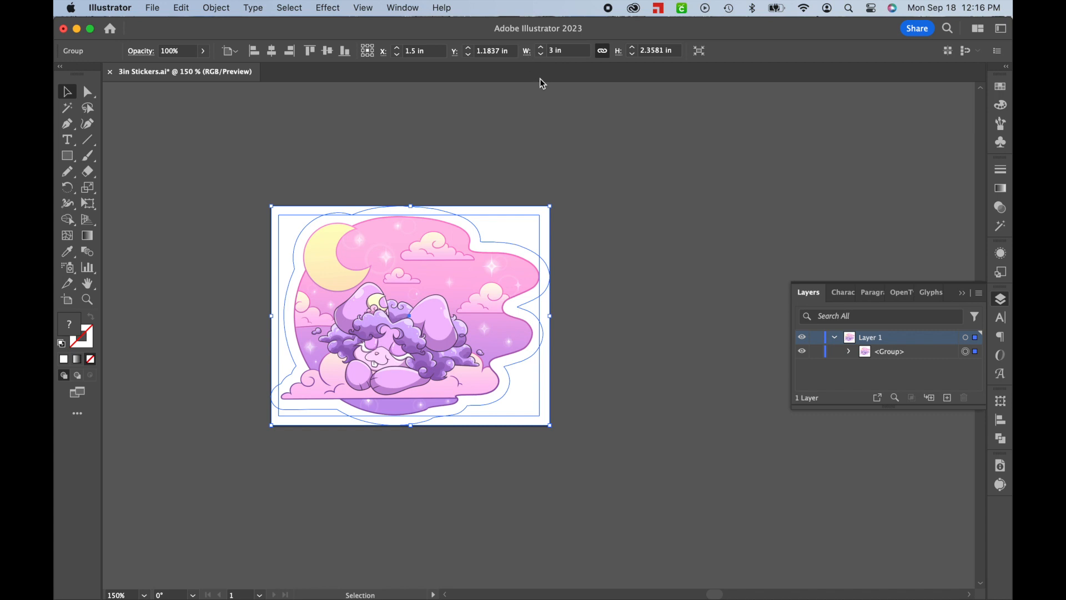
drag(408, 315, 704, 307)
key(super+z)
click(638, 329)
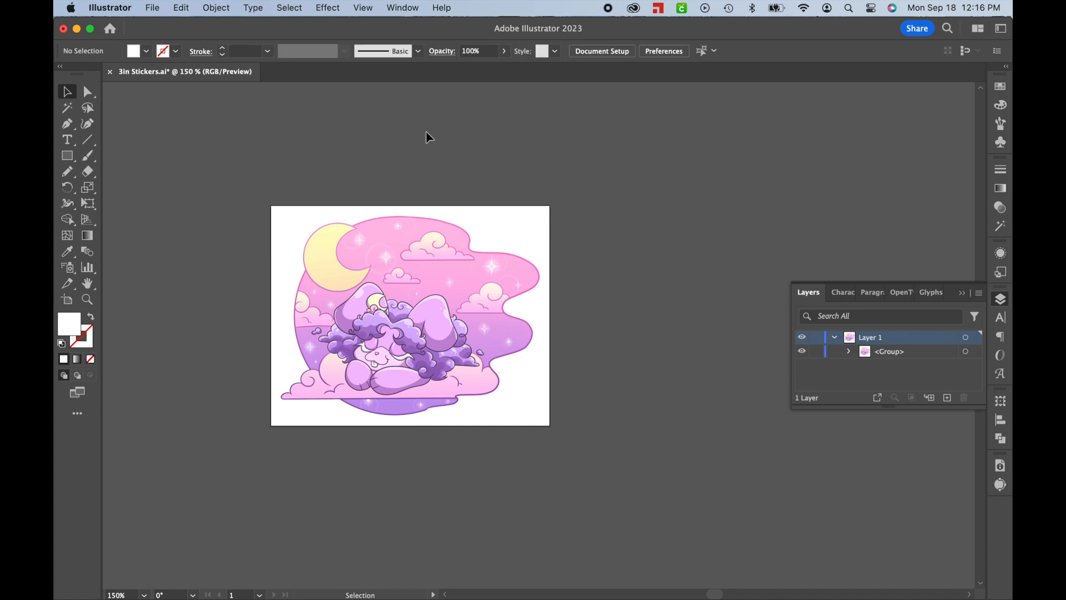
click(152, 7)
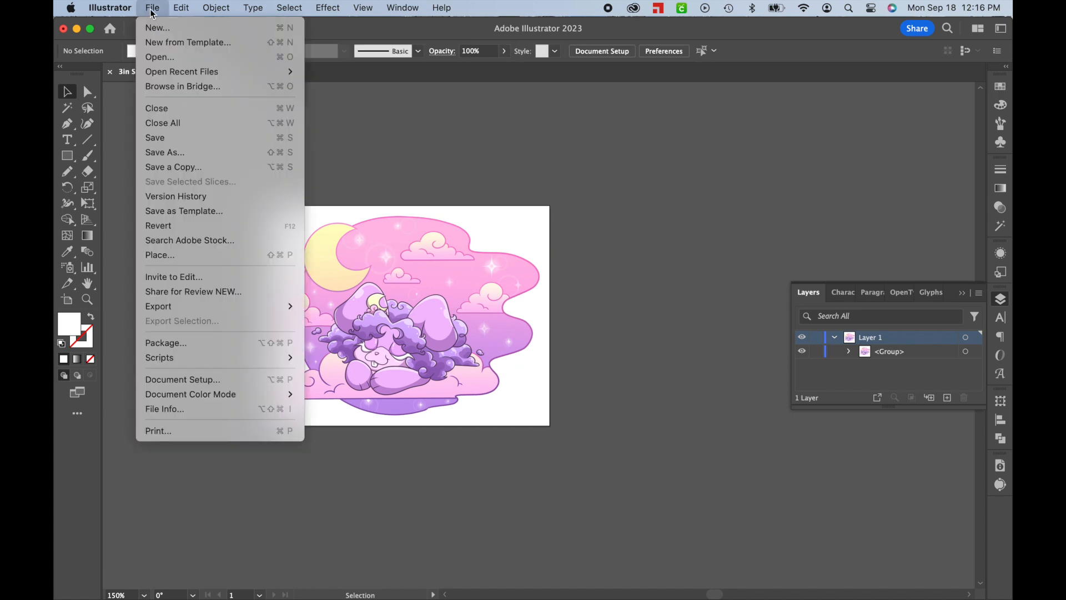
mouse_move(218, 305)
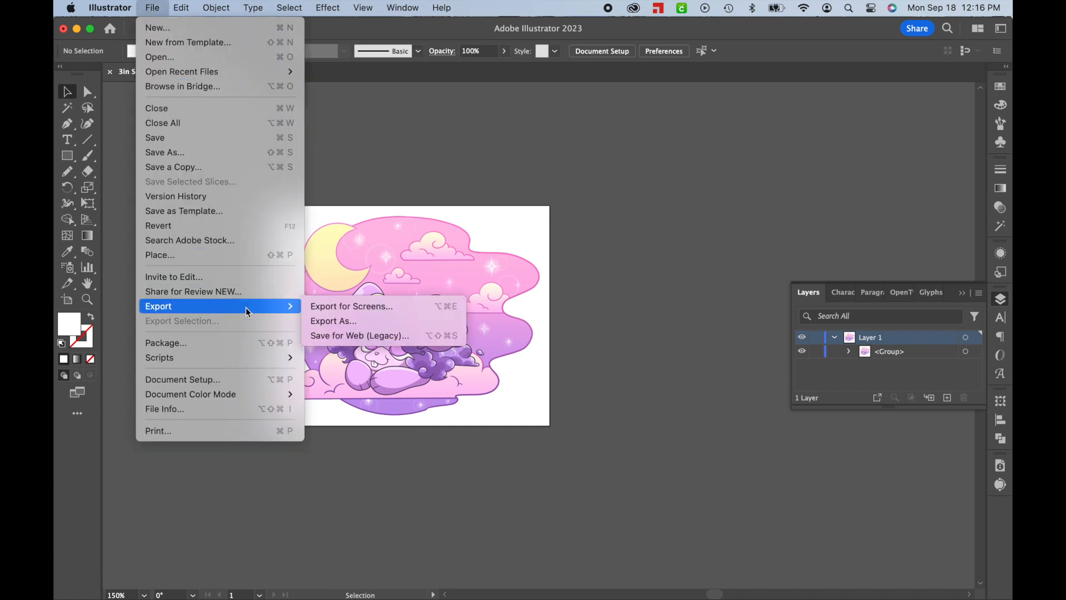
Set the Export for Screens destination to Desktop > Print then Cut Tutorial > Test Files.
click(335, 308)
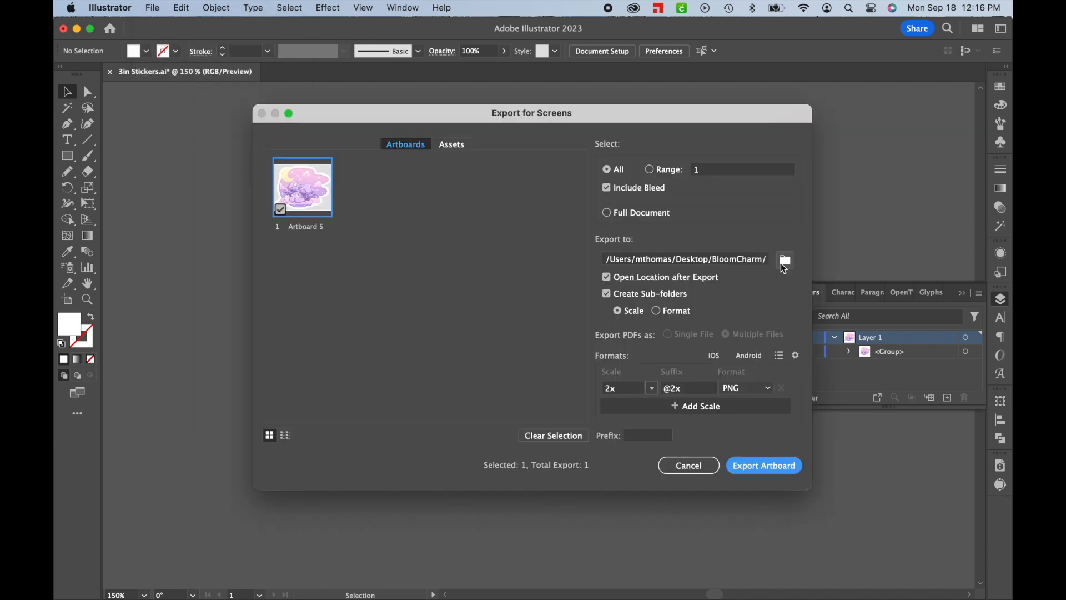
click(785, 259)
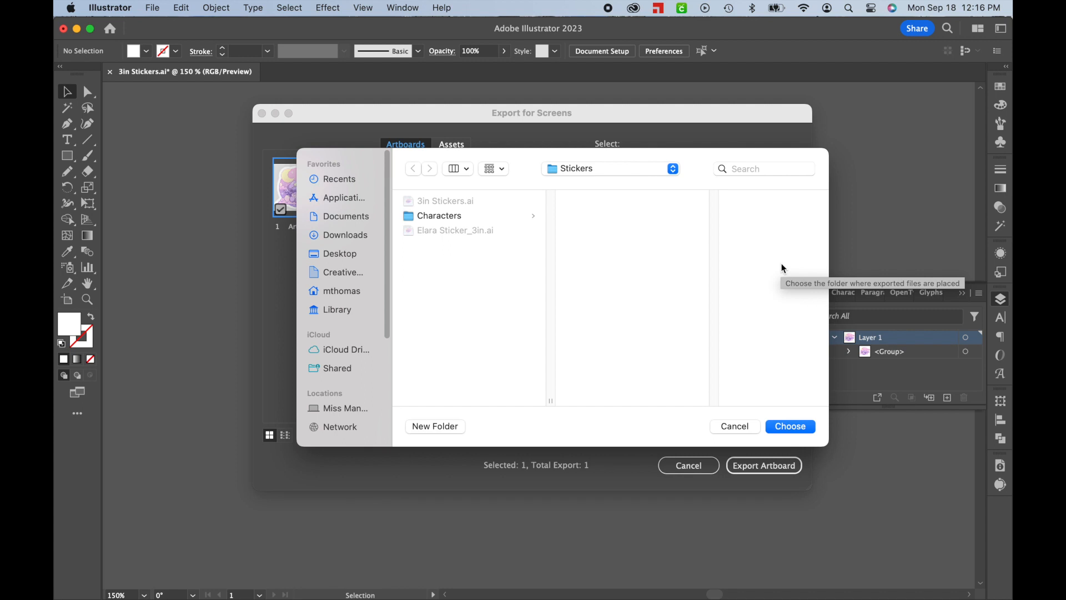
click(340, 254)
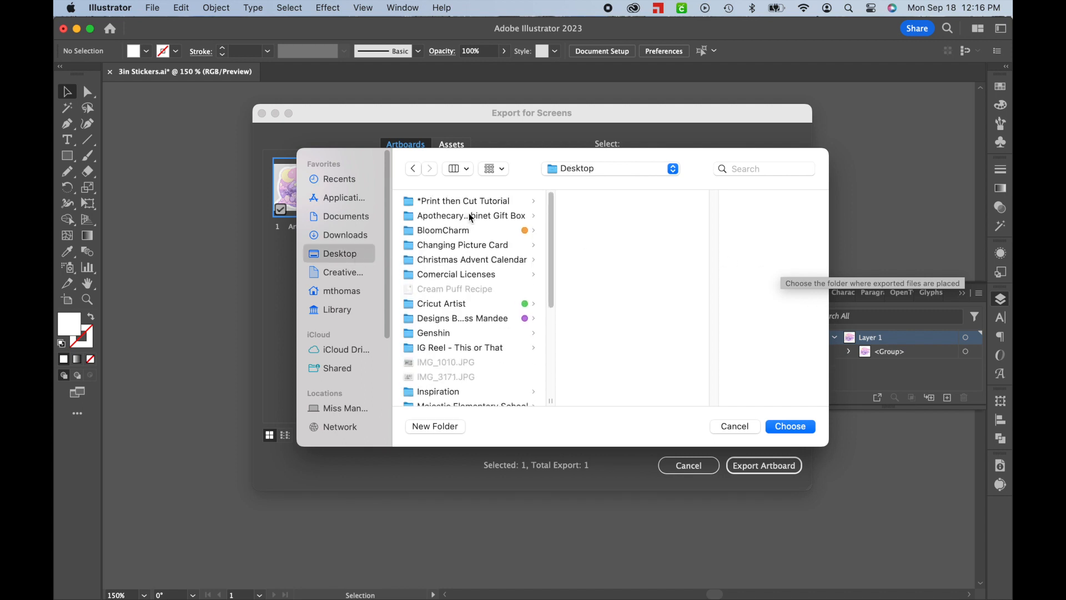
click(486, 202)
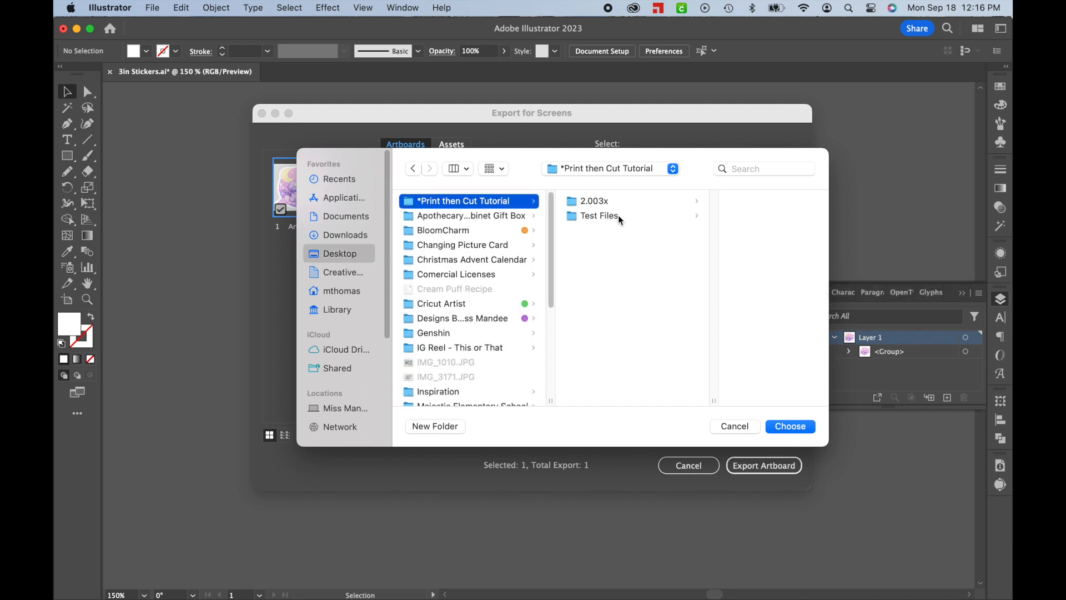
click(599, 216)
click(791, 425)
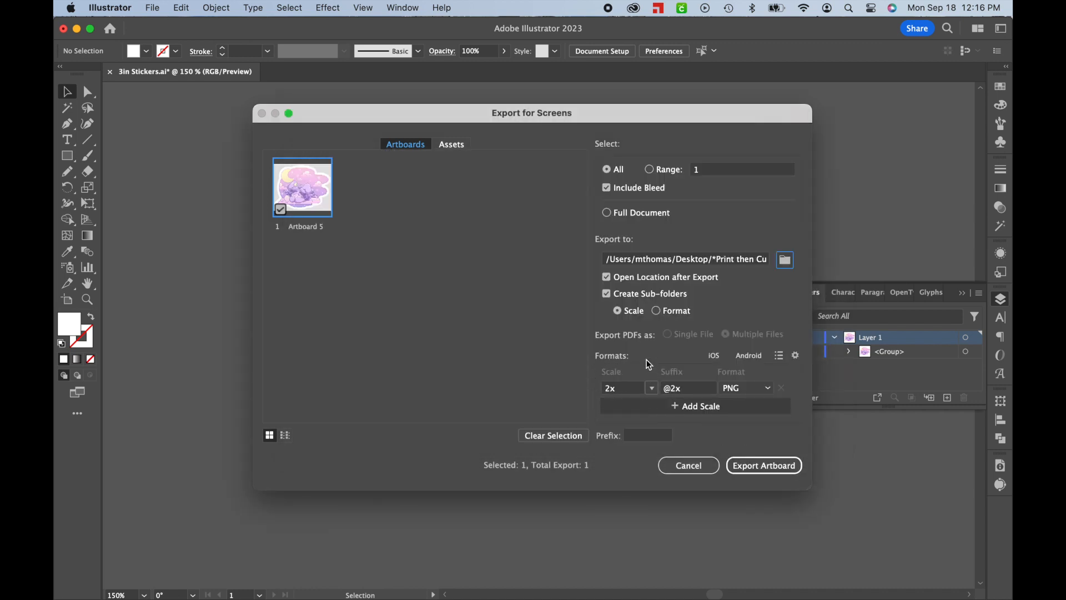
Export the artboard as a PNG with the scale changed from 2x to 2.003x.
click(612, 388)
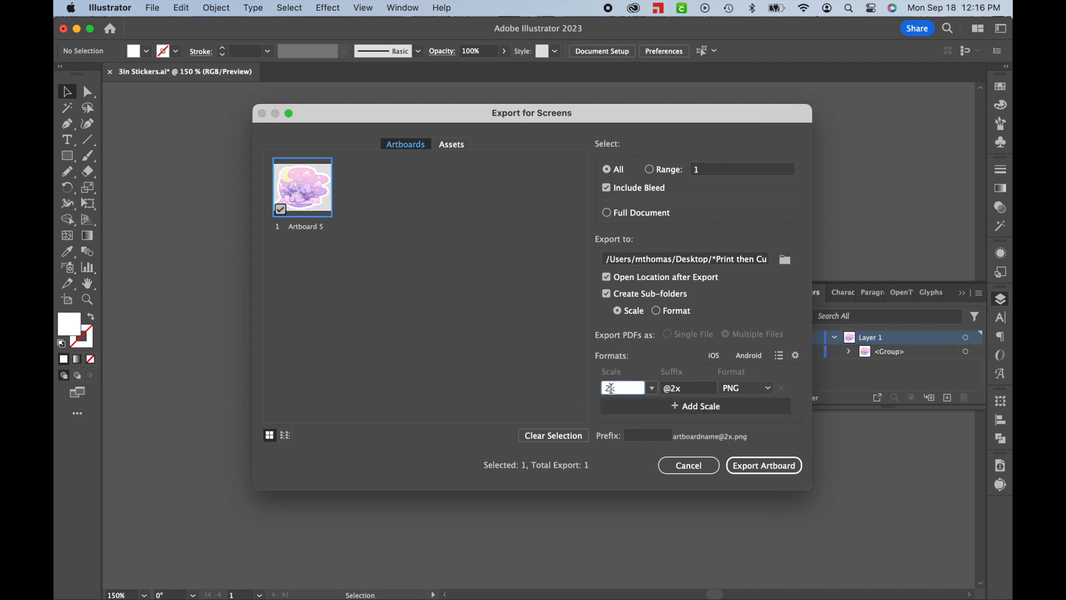
text(.003x)
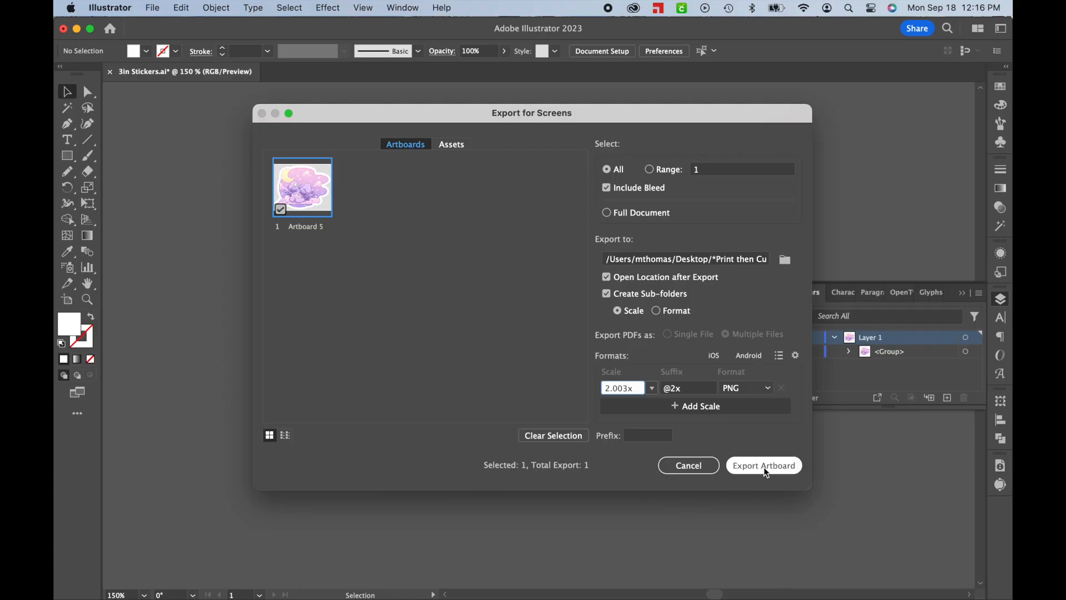
click(764, 468)
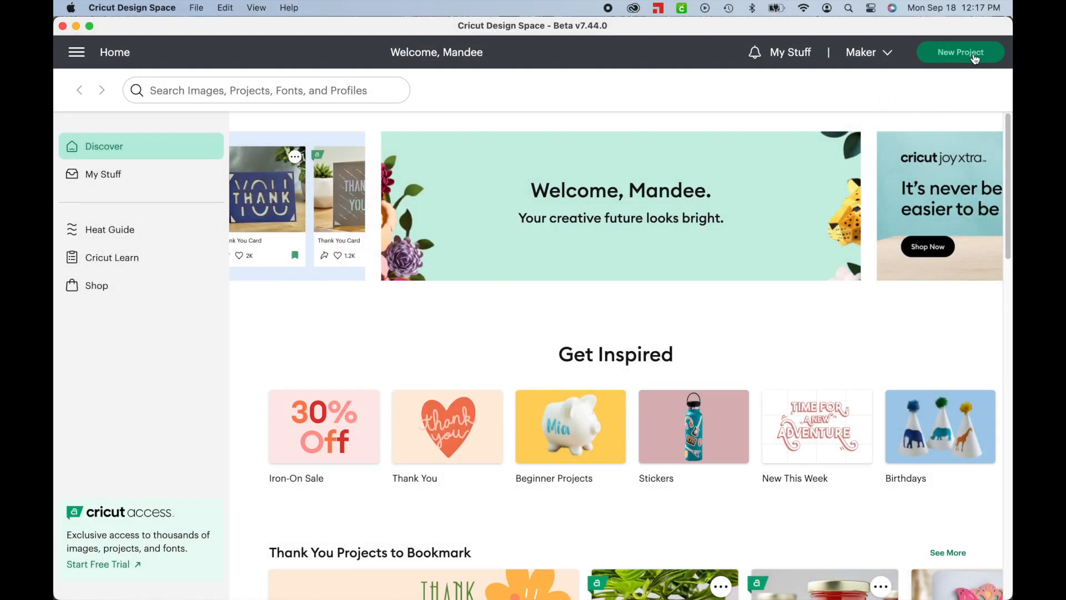
Start a new blank Design Space project and begin an image upload.
click(973, 54)
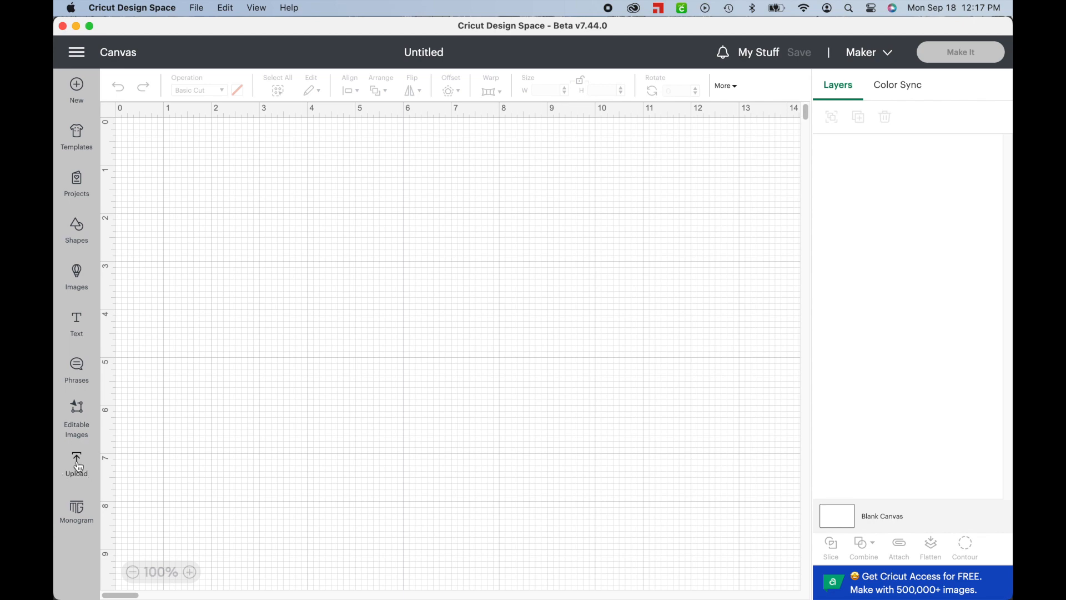
click(77, 463)
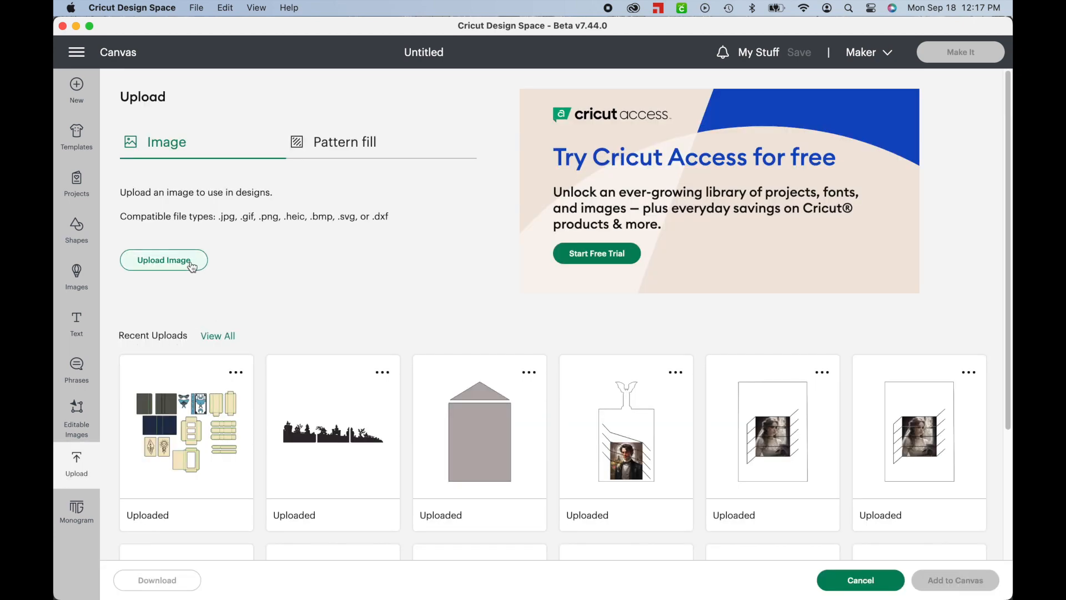
click(191, 263)
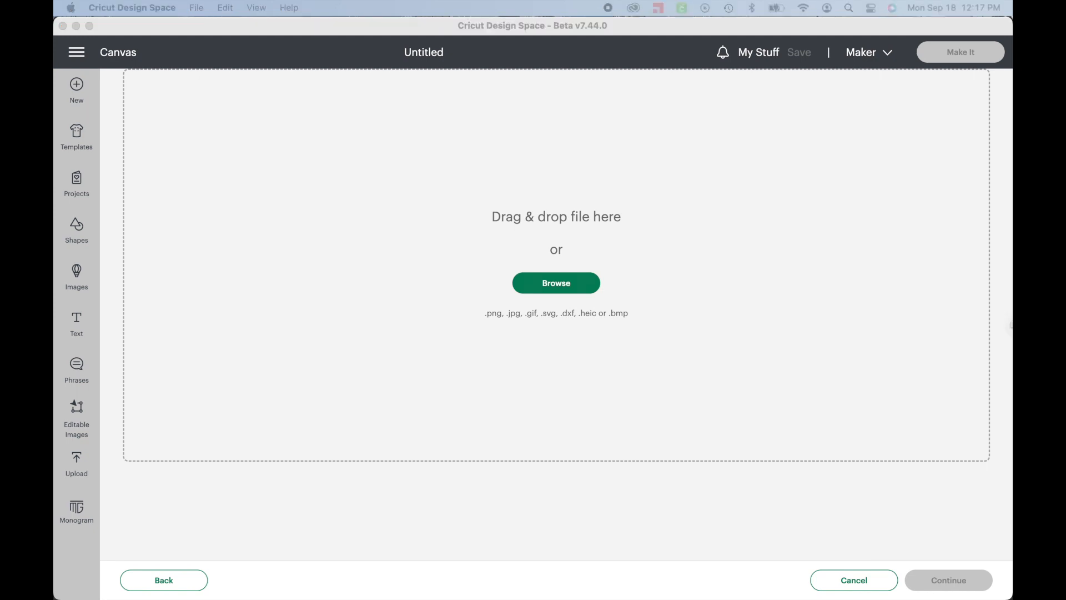
Drop in the exported sticker PNG as a Complex image and continue to background removal.
drag(716, 316, 497, 252)
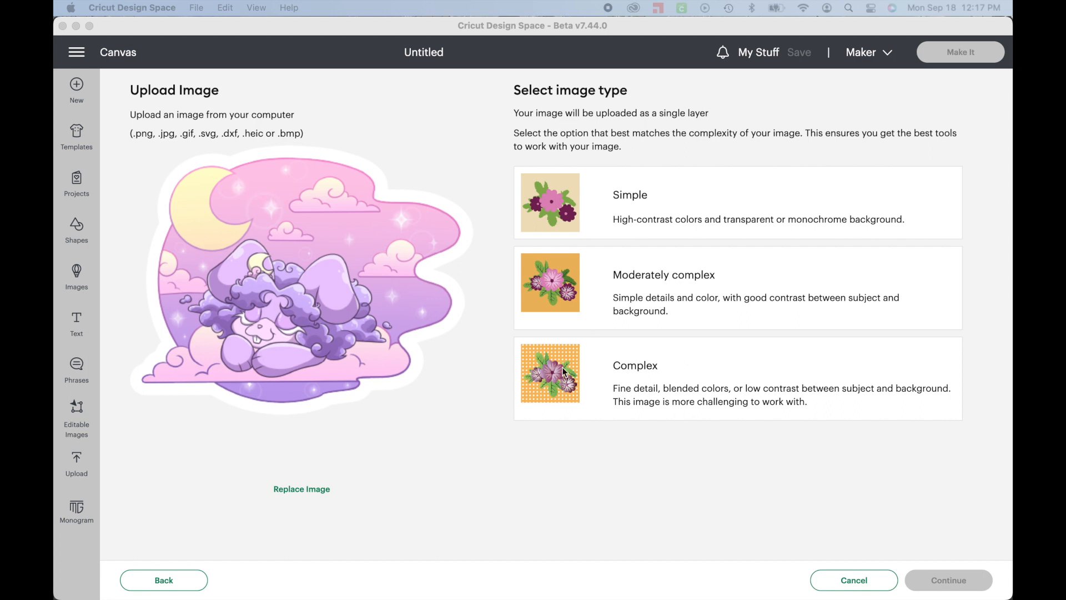
click(613, 377)
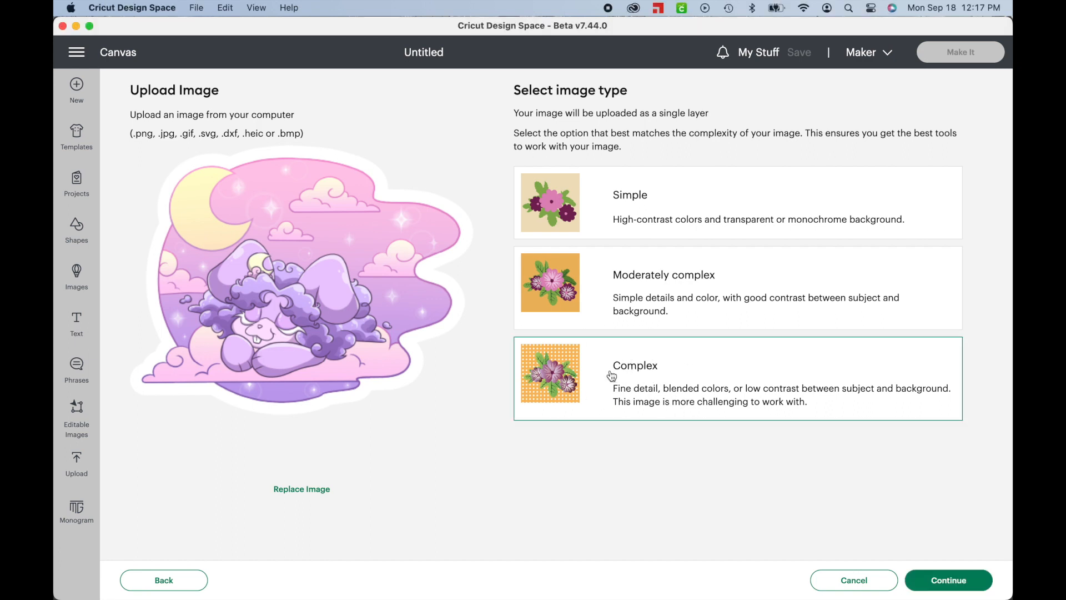
click(957, 583)
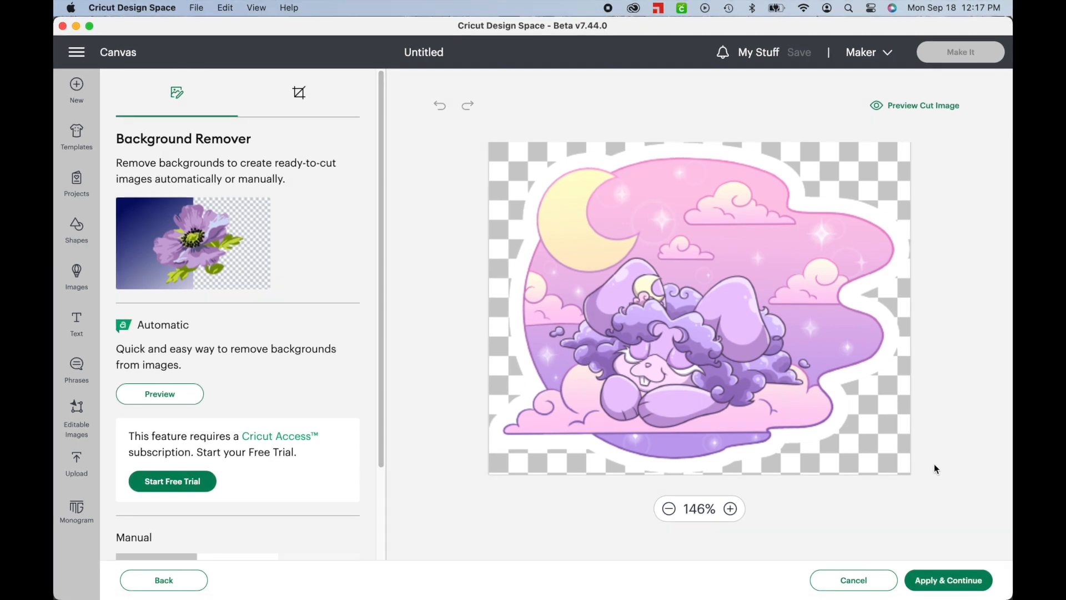
Keep the image unchanged, save it as a Print Then Cut upload and add it to the canvas.
click(937, 581)
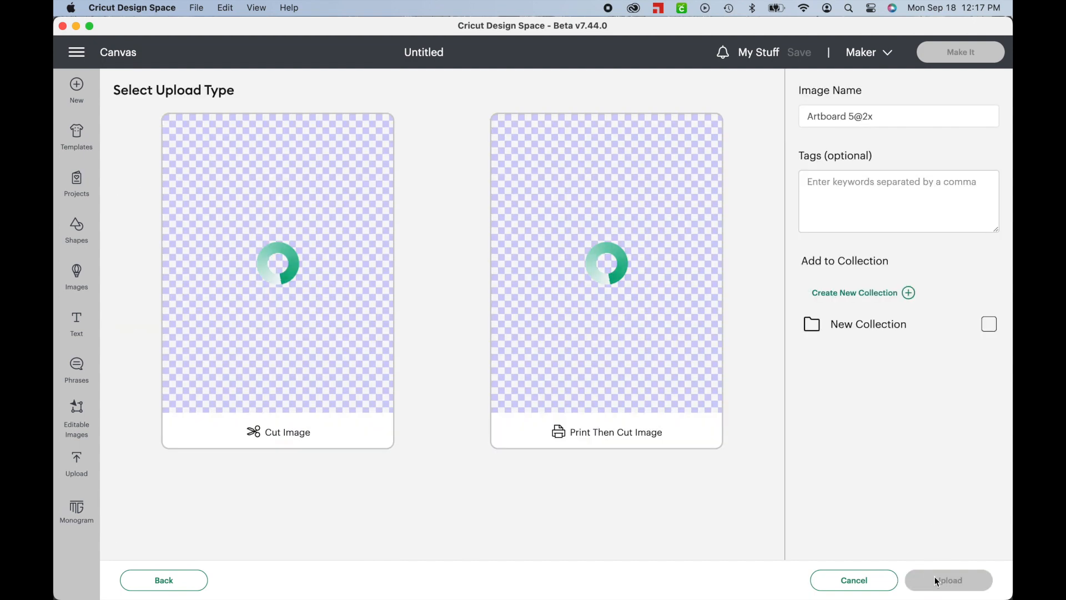
click(665, 342)
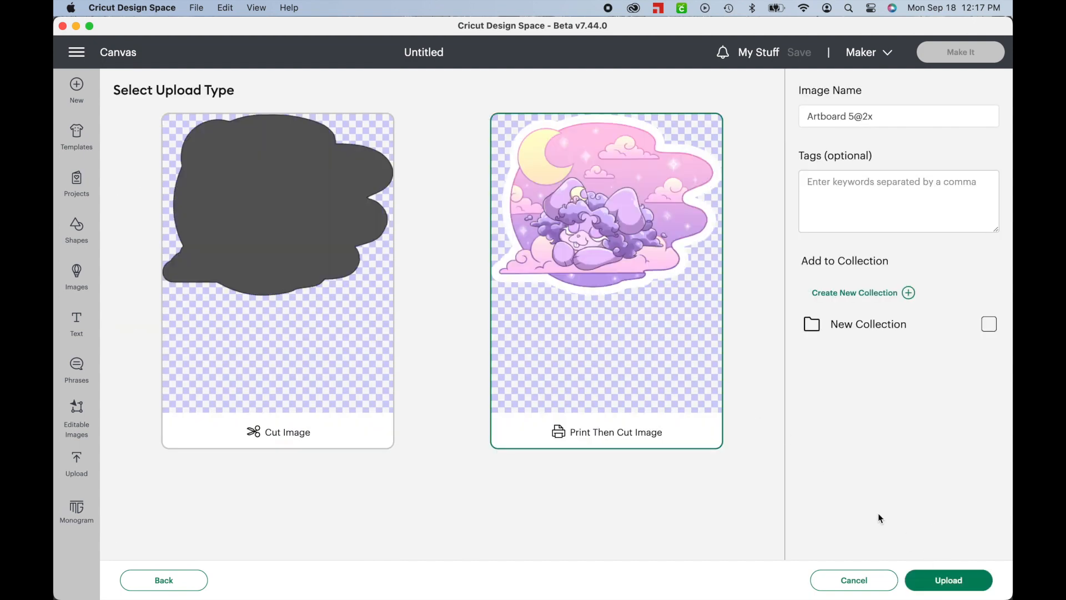
click(934, 586)
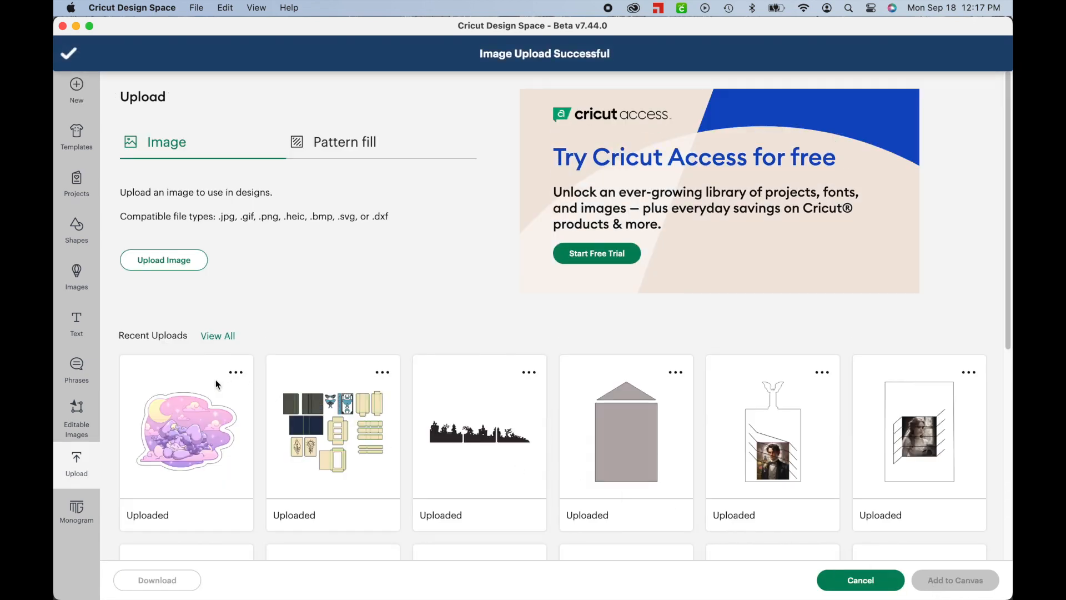
click(216, 381)
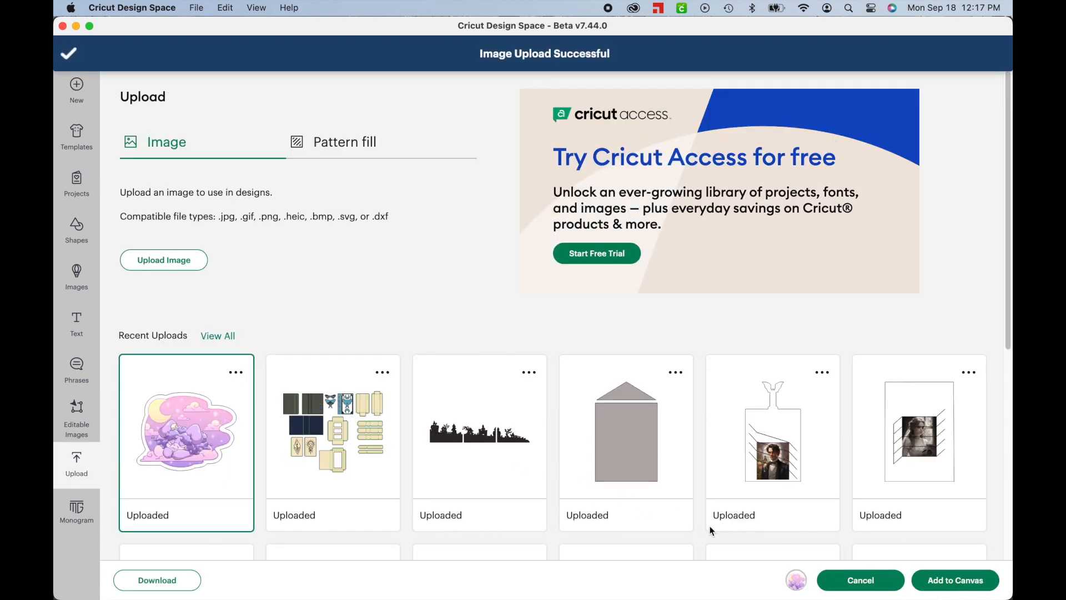
click(961, 580)
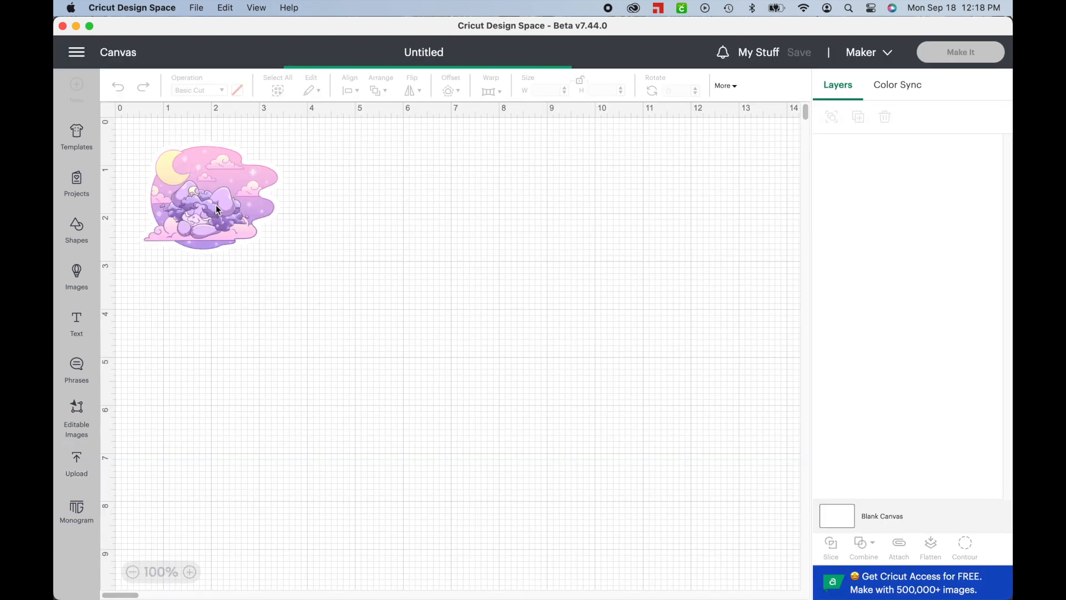
Confirm the placed sticker reads W 3.001 × H 2.354 in, then send it to mat preparation (Make It).
click(602, 568)
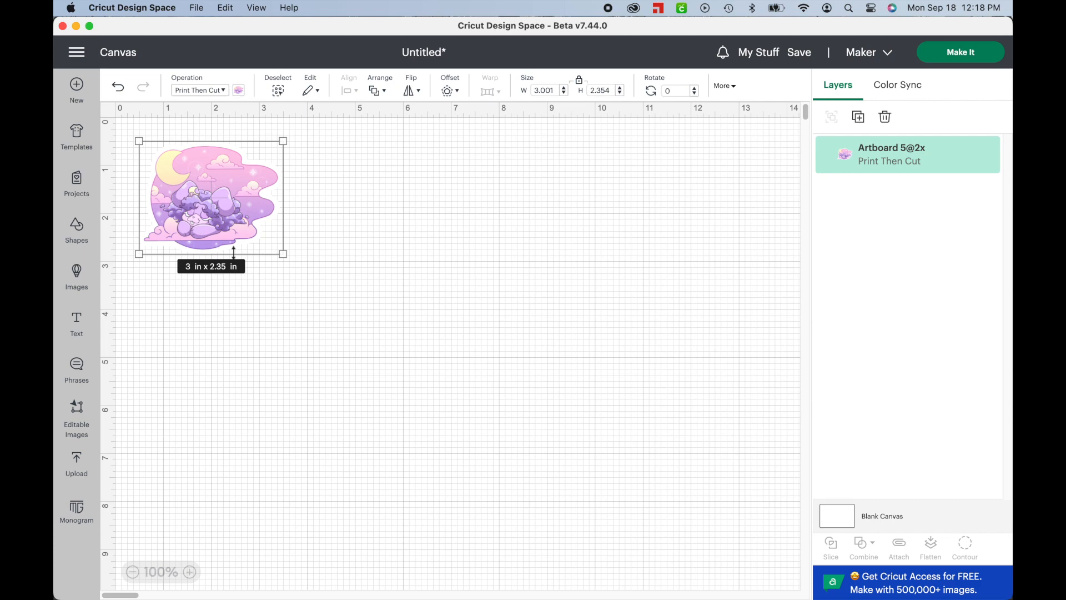
click(960, 53)
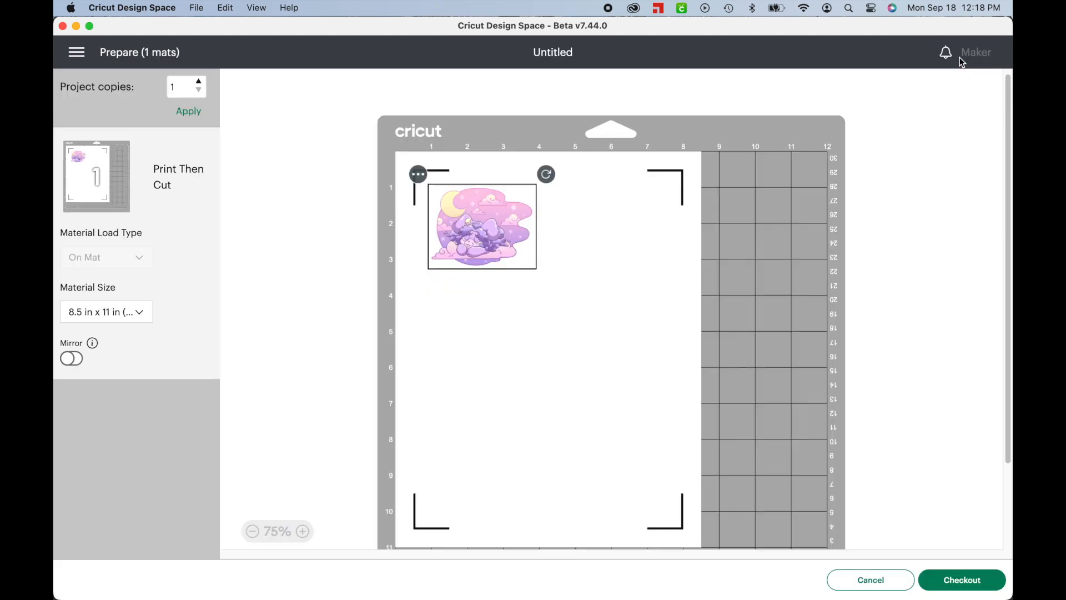